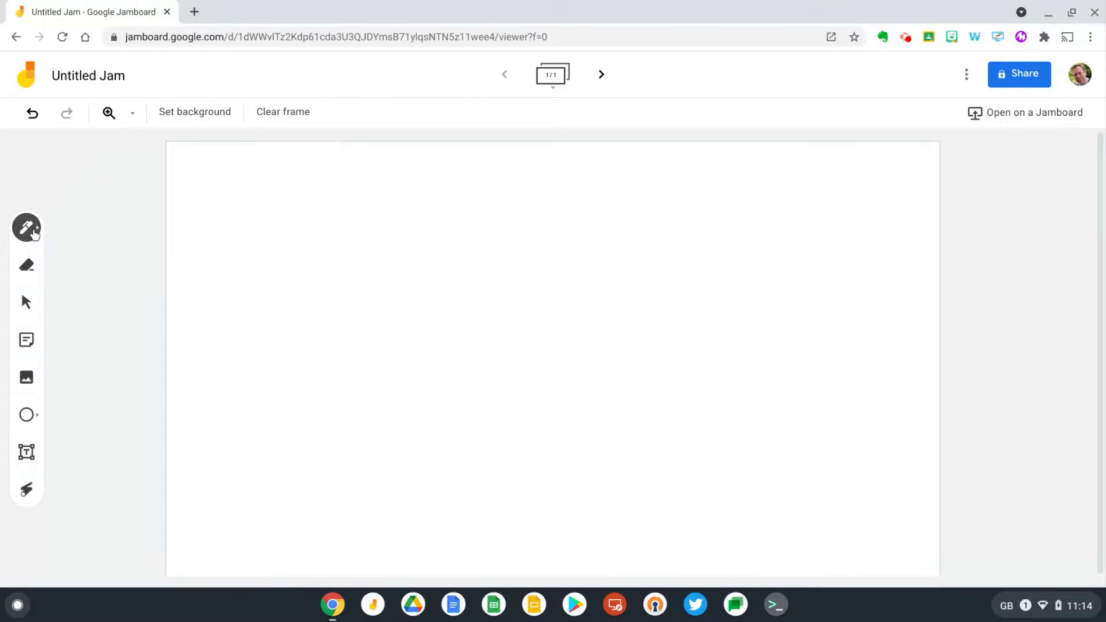
{"action": "left_click", "coordinate": [26, 235]}
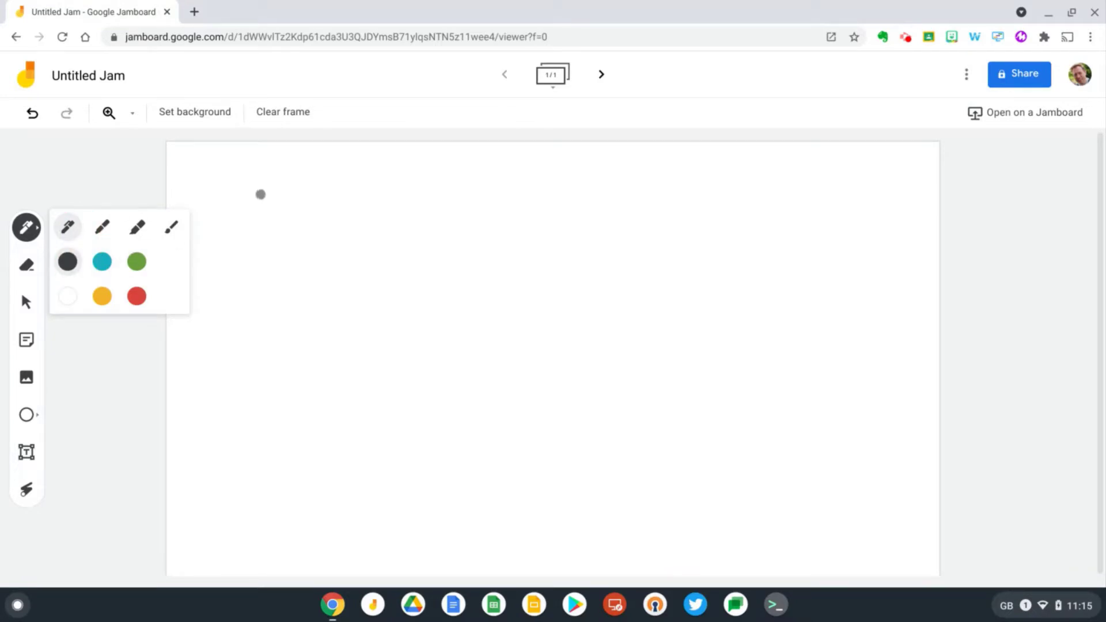
{"action": "mouse_move", "coordinate": [236, 196]}
{"action": "left_mouse_down"}
{"action": "mouse_move", "coordinate": [269, 181]}
{"action": "mouse_move", "coordinate": [299, 209]}
{"action": "mouse_move", "coordinate": [281, 247]}
{"action": "mouse_move", "coordinate": [381, 226]}
{"action": "left_mouse_up"}
{"action": "left_click", "coordinate": [26, 228]}
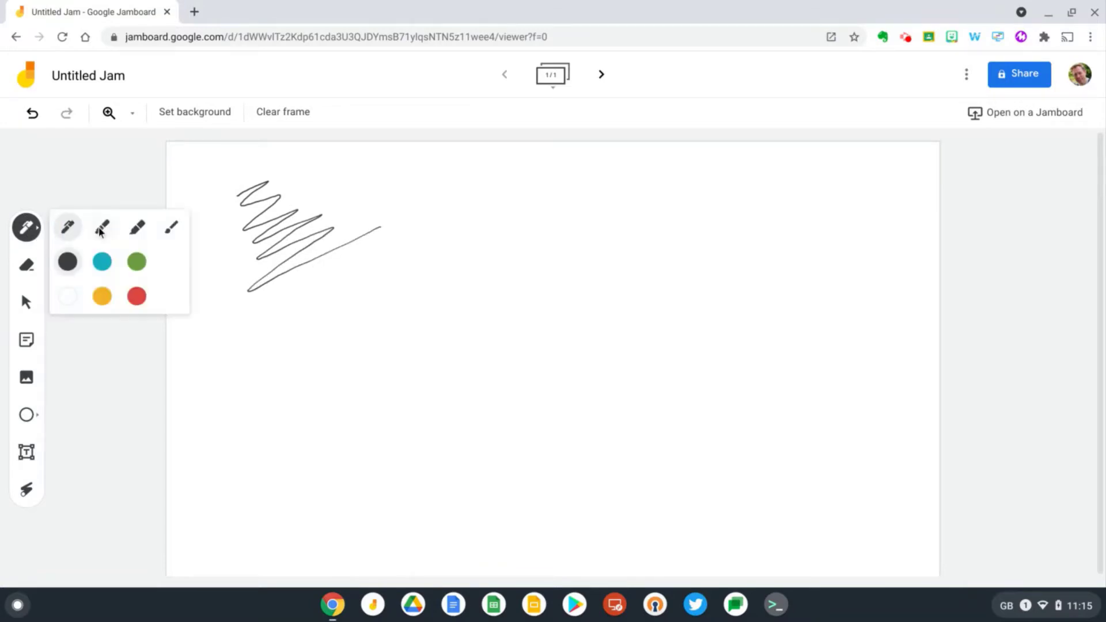
{"action": "left_click", "coordinate": [102, 227]}
{"action": "left_click", "coordinate": [102, 261]}
{"action": "mouse_move", "coordinate": [412, 167]}
{"action": "left_mouse_down"}
{"action": "mouse_move", "coordinate": [444, 236]}
{"action": "mouse_move", "coordinate": [521, 247]}
{"action": "left_mouse_up"}
{"action": "left_click", "coordinate": [26, 228]}
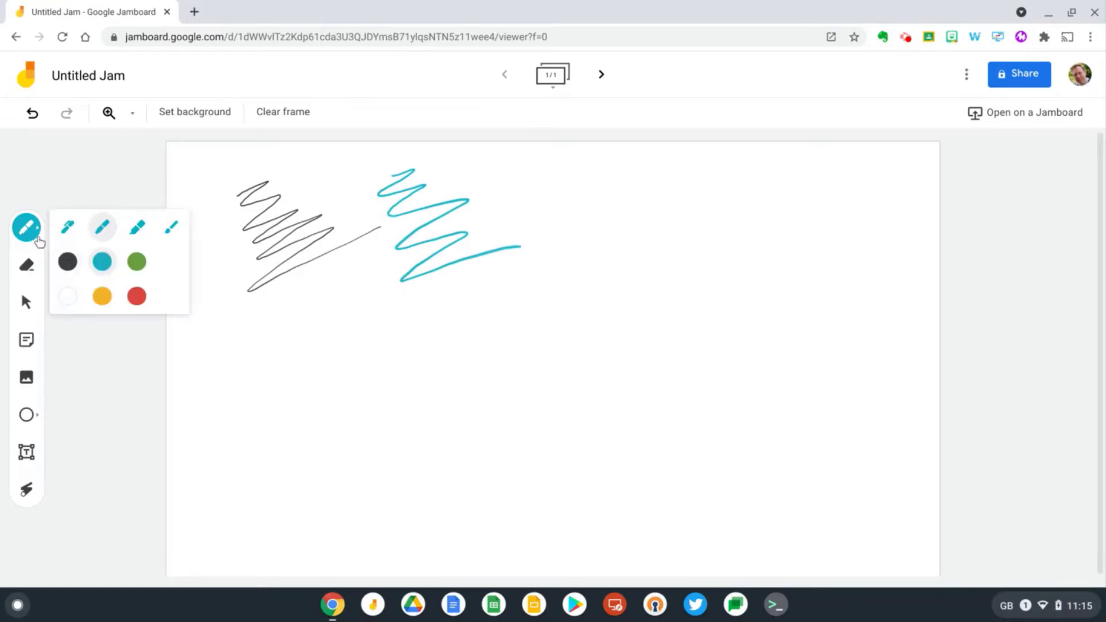
{"action": "left_click", "coordinate": [138, 236]}
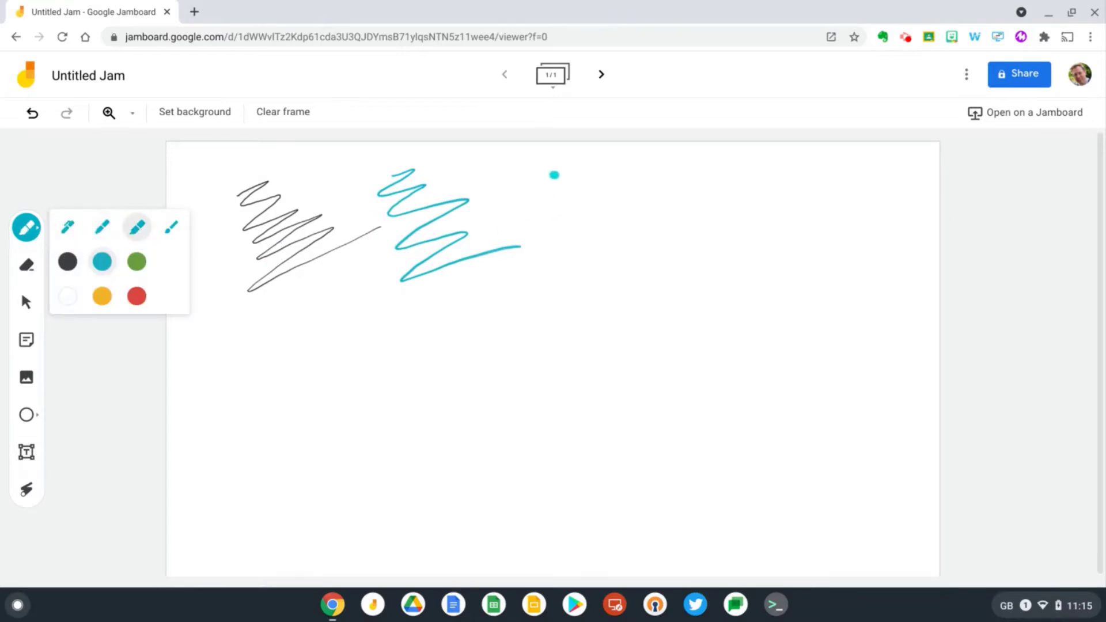
{"action": "mouse_move", "coordinate": [553, 173]}
{"action": "left_mouse_down"}
{"action": "mouse_move", "coordinate": [539, 190]}
{"action": "mouse_move", "coordinate": [607, 230]}
{"action": "mouse_move", "coordinate": [553, 271]}
{"action": "mouse_move", "coordinate": [662, 243]}
{"action": "left_mouse_up"}
{"action": "left_click", "coordinate": [32, 233]}
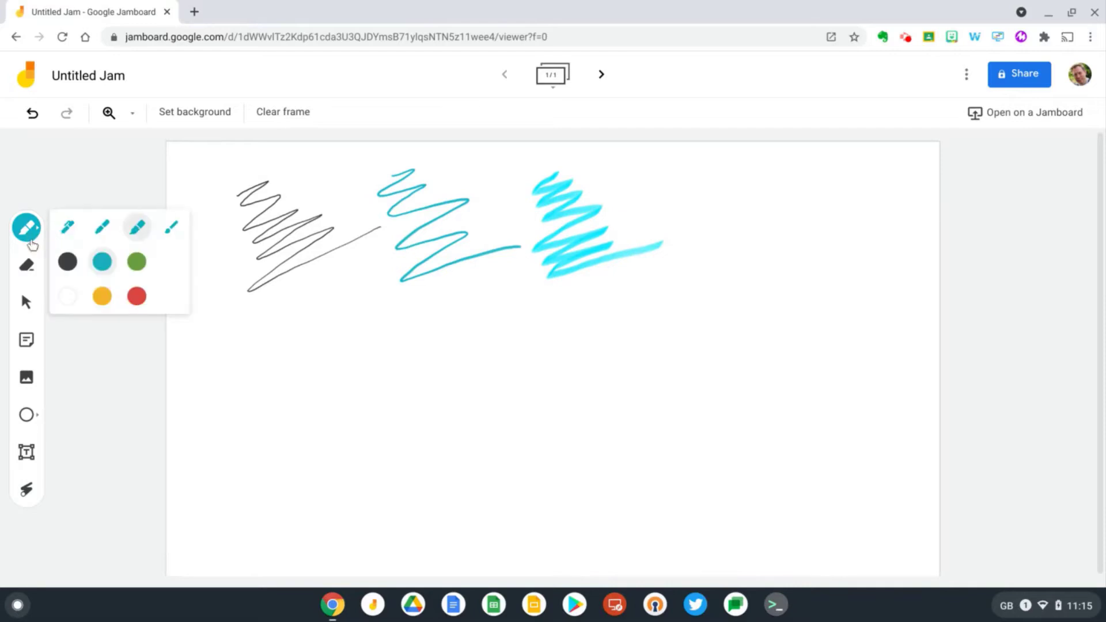
{"action": "left_click", "coordinate": [174, 234]}
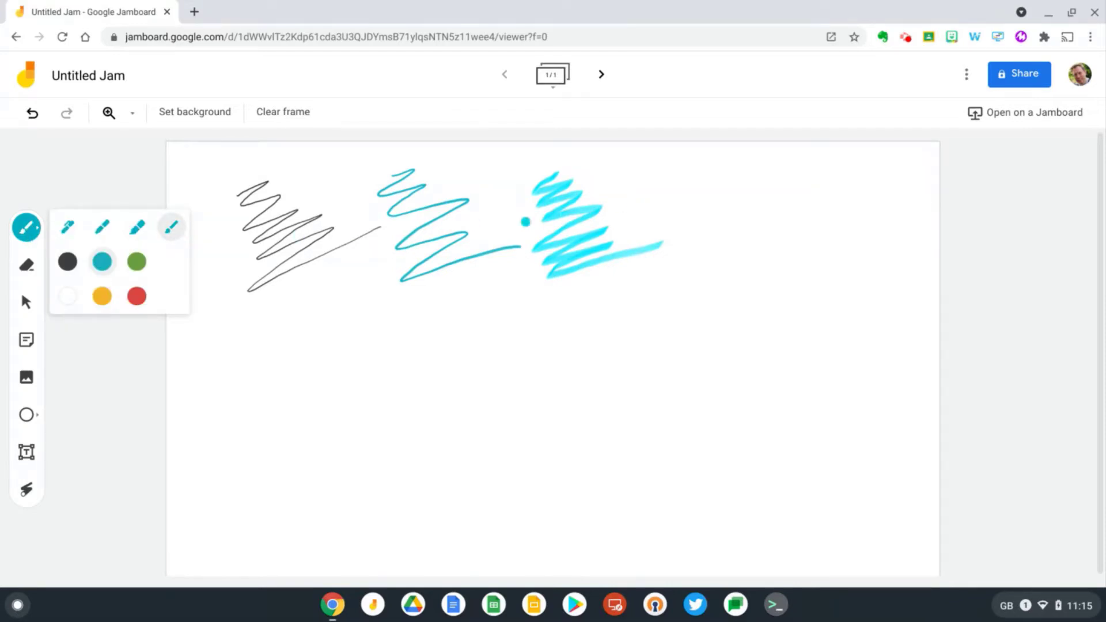
{"action": "left_click", "coordinate": [137, 297]}
{"action": "mouse_move", "coordinate": [700, 185]}
{"action": "left_mouse_down"}
{"action": "mouse_move", "coordinate": [659, 209]}
{"action": "mouse_move", "coordinate": [674, 257]}
{"action": "mouse_move", "coordinate": [664, 290]}
{"action": "mouse_move", "coordinate": [737, 282]}
{"action": "left_mouse_up"}
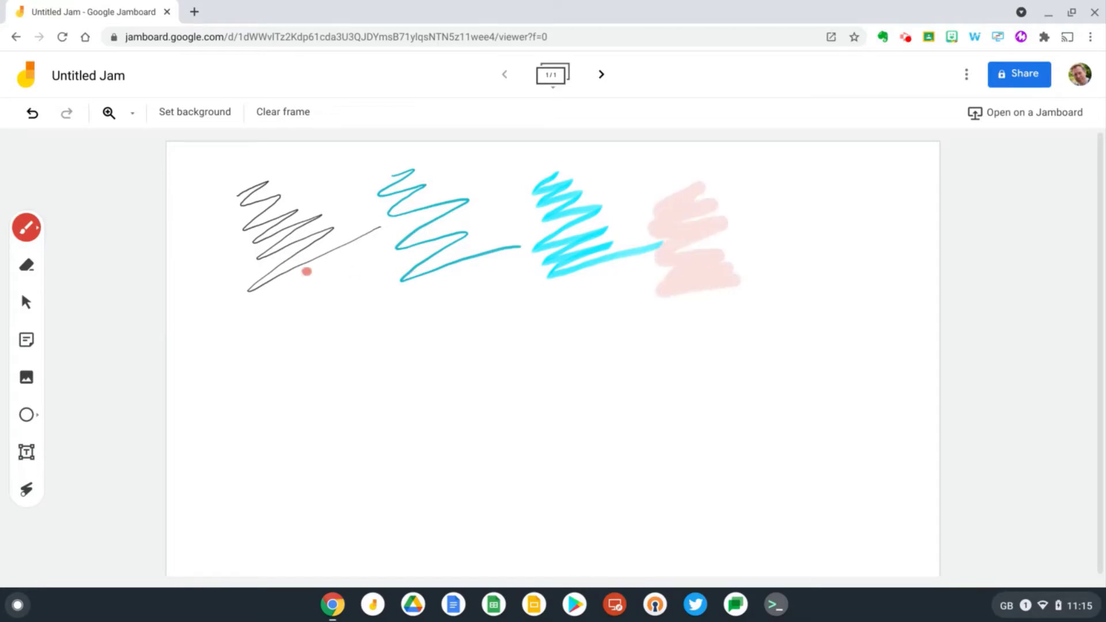
{"action": "left_click", "coordinate": [38, 238]}
{"action": "left_click", "coordinate": [68, 228]}
{"action": "left_click", "coordinate": [69, 265]}
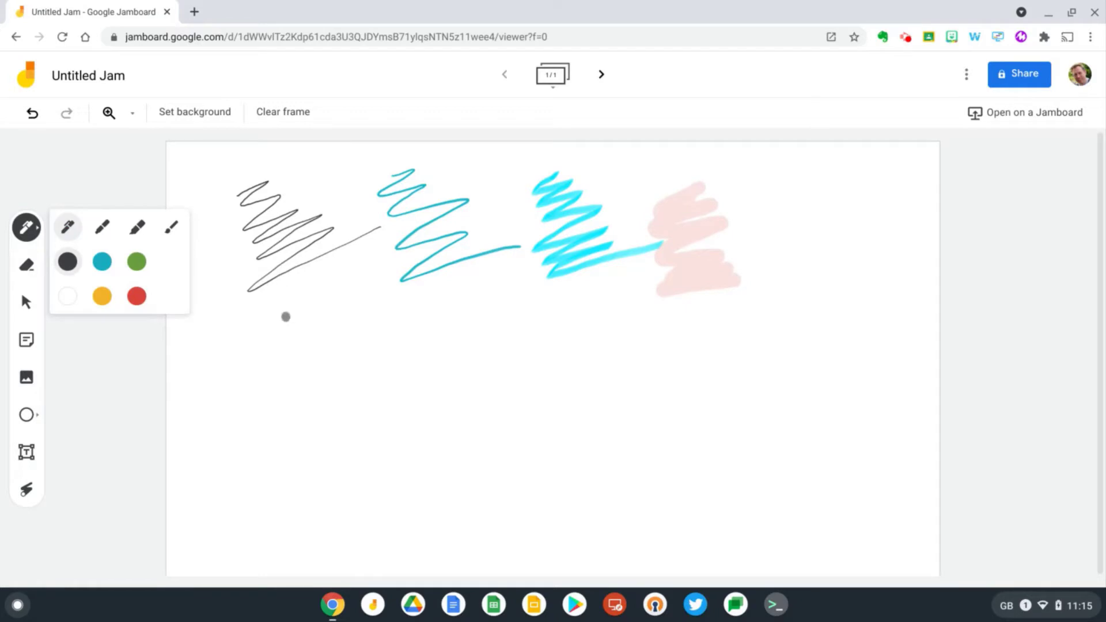
{"action": "mouse_move", "coordinate": [287, 317]}
{"action": "left_mouse_down"}
{"action": "mouse_move", "coordinate": [284, 341]}
{"action": "mouse_move", "coordinate": [312, 362]}
{"action": "mouse_move", "coordinate": [278, 408]}
{"action": "mouse_move", "coordinate": [386, 396]}
{"action": "left_mouse_up"}
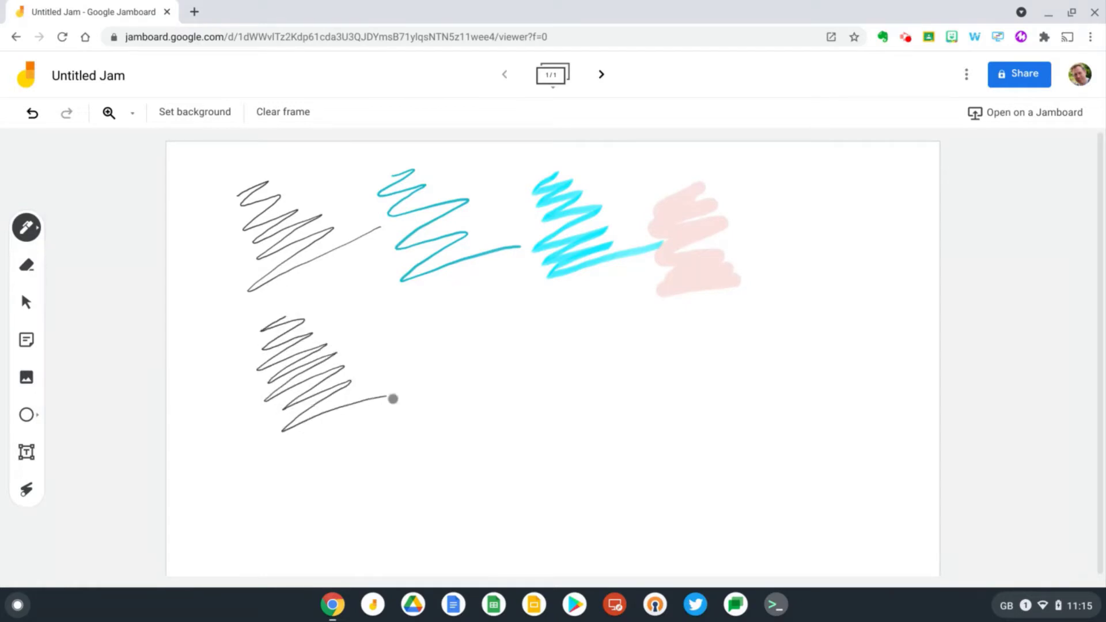
{"action": "left_click", "coordinate": [23, 230]}
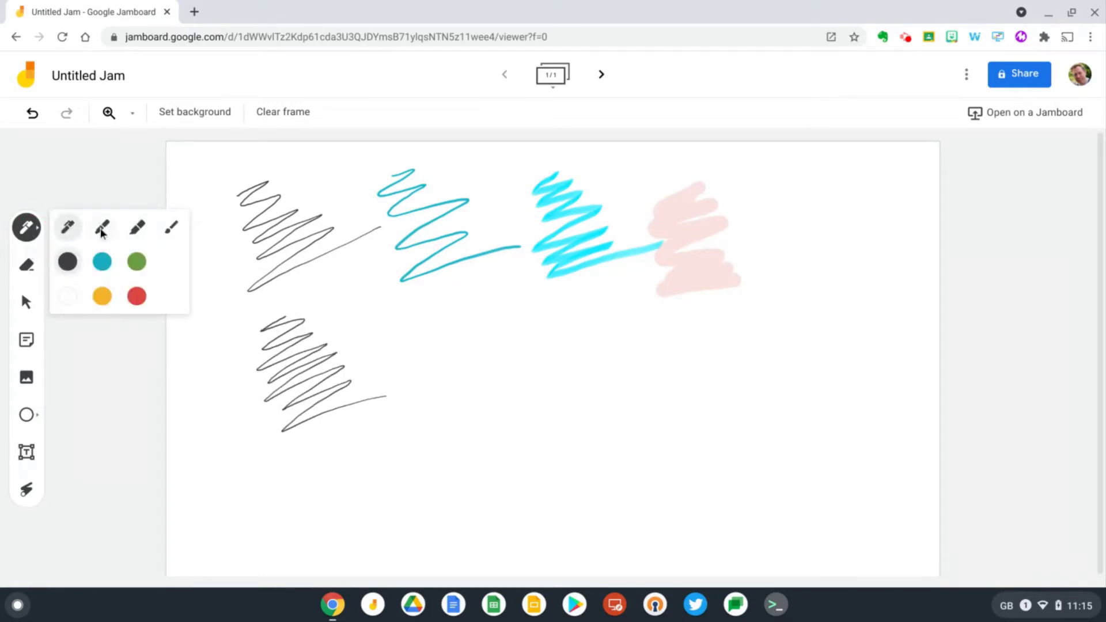
{"action": "left_click", "coordinate": [282, 112]}
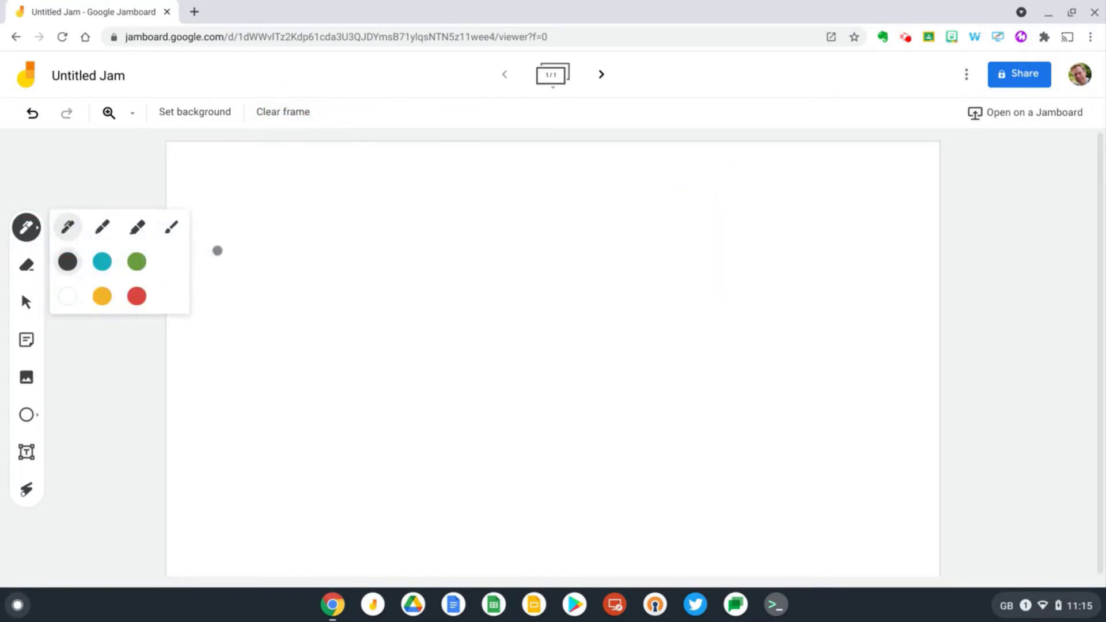
Handwrite 'I like One by Wacom' in black pen across the top of the Jamboard frame
{"action": "left_click_drag", "start_coordinate": [213, 196], "coordinate": [216, 262]}
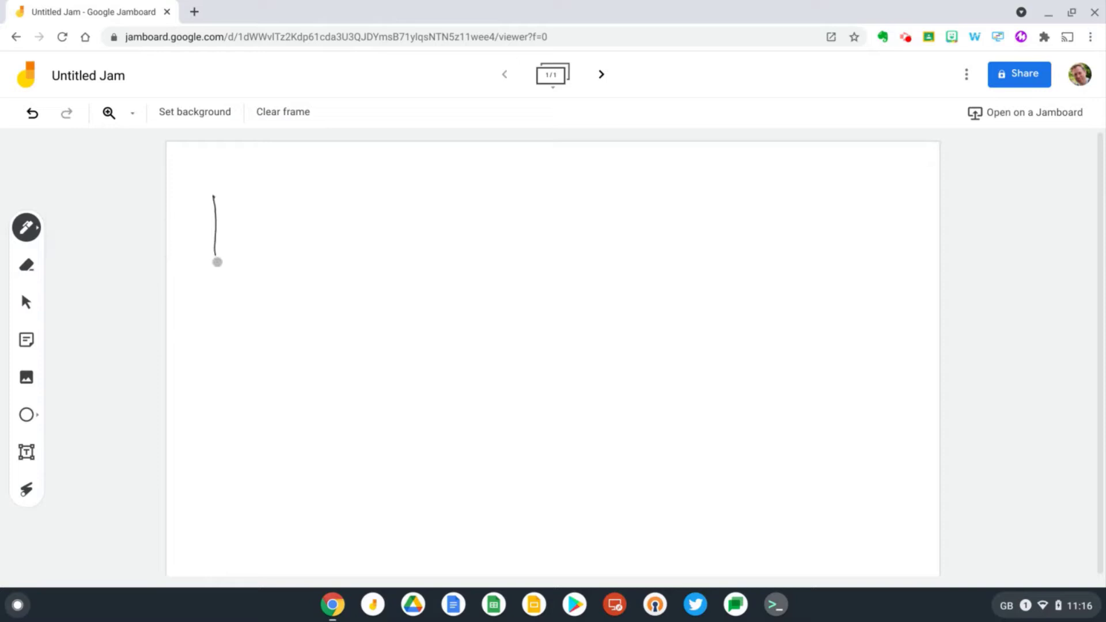
{"action": "left_click_drag", "start_coordinate": [262, 204], "coordinate": [266, 260]}
{"action": "left_click_drag", "start_coordinate": [283, 239], "coordinate": [284, 257]}
{"action": "left_click", "coordinate": [283, 224]}
{"action": "mouse_move", "coordinate": [302, 210]}
{"action": "left_mouse_down"}
{"action": "mouse_move", "coordinate": [305, 262]}
{"action": "mouse_move", "coordinate": [334, 250]}
{"action": "mouse_move", "coordinate": [350, 259]}
{"action": "left_mouse_up"}
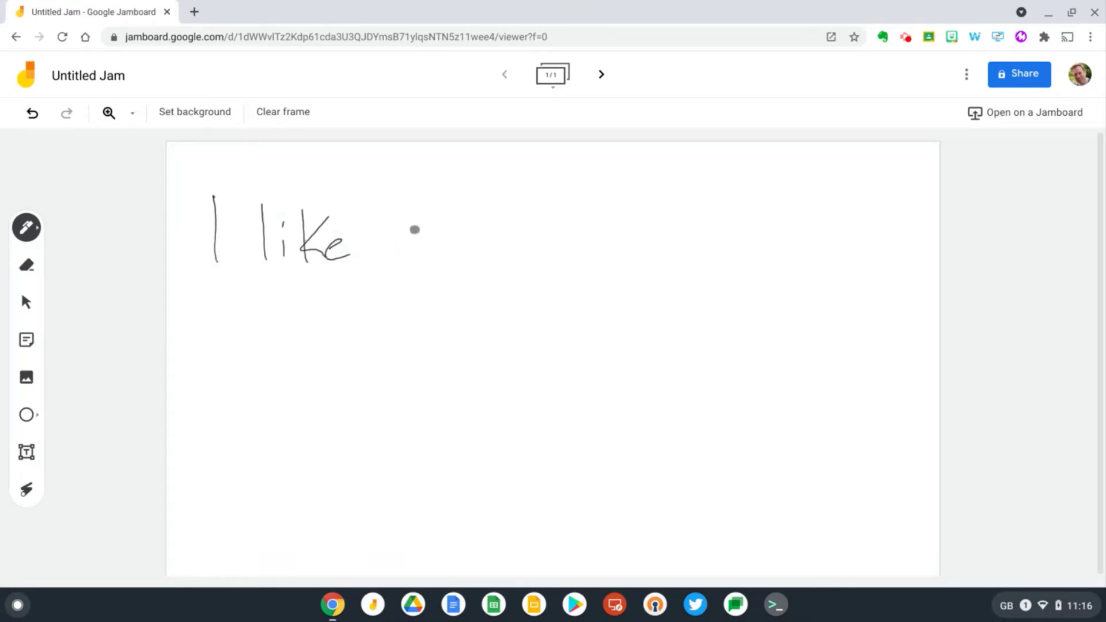
{"action": "mouse_move", "coordinate": [440, 217]}
{"action": "left_mouse_down"}
{"action": "mouse_move", "coordinate": [437, 249]}
{"action": "mouse_move", "coordinate": [449, 218]}
{"action": "left_mouse_up"}
{"action": "left_click_drag", "start_coordinate": [467, 246], "coordinate": [514, 248]}
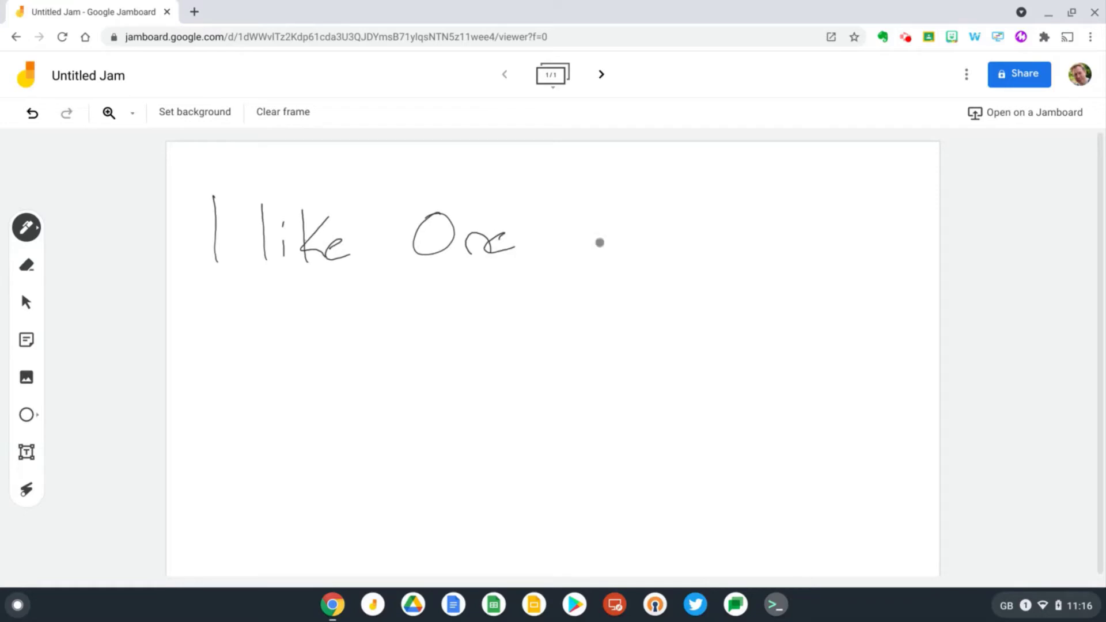
{"action": "mouse_move", "coordinate": [560, 197]}
{"action": "left_mouse_down"}
{"action": "mouse_move", "coordinate": [569, 238]}
{"action": "mouse_move", "coordinate": [615, 226]}
{"action": "mouse_move", "coordinate": [579, 248]}
{"action": "left_mouse_up"}
{"action": "mouse_move", "coordinate": [682, 201]}
{"action": "left_mouse_down"}
{"action": "mouse_move", "coordinate": [669, 233]}
{"action": "mouse_move", "coordinate": [719, 205]}
{"action": "mouse_move", "coordinate": [752, 253]}
{"action": "mouse_move", "coordinate": [800, 242]}
{"action": "left_mouse_up"}
{"action": "left_click_drag", "start_coordinate": [805, 259], "coordinate": [852, 253]}
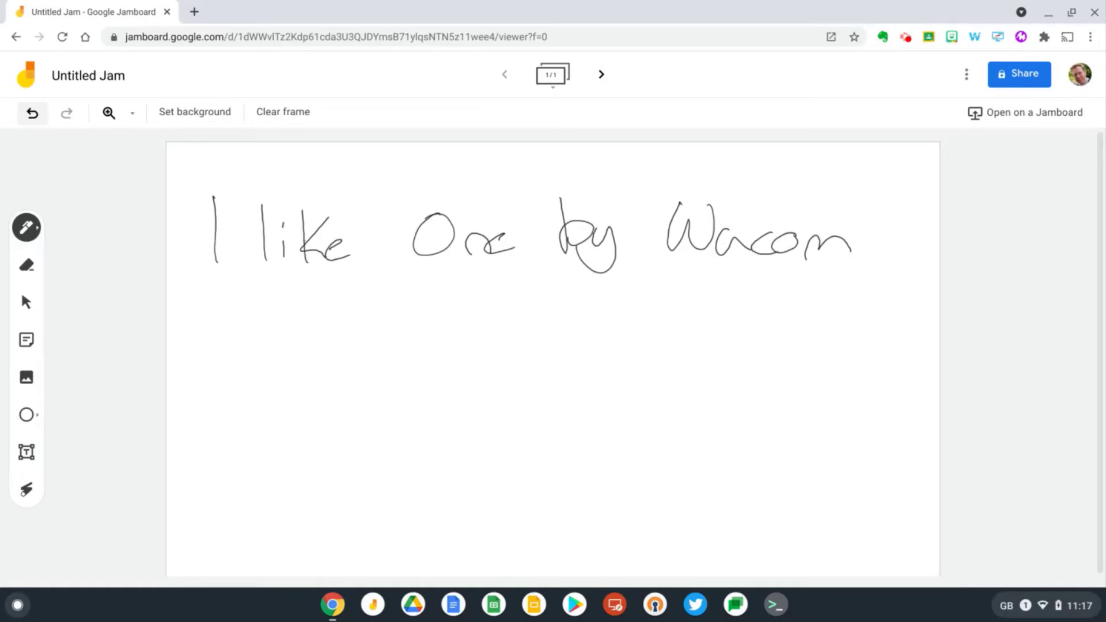
{"action": "left_click", "coordinate": [194, 12]}
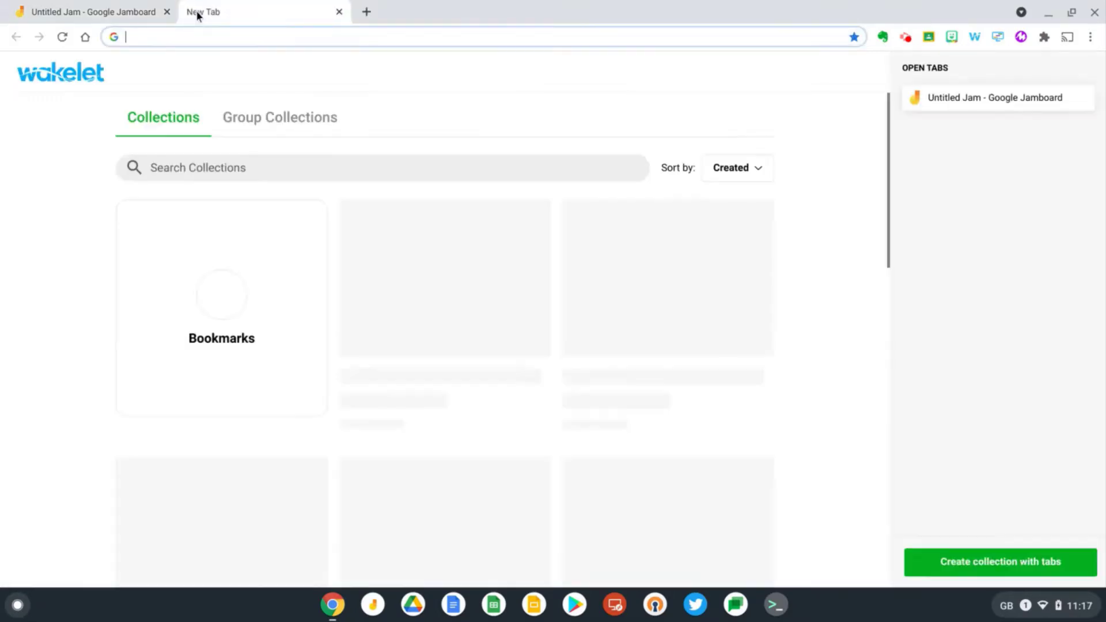
{"action": "type", "text": "https://canvas.apps.chrome/"}
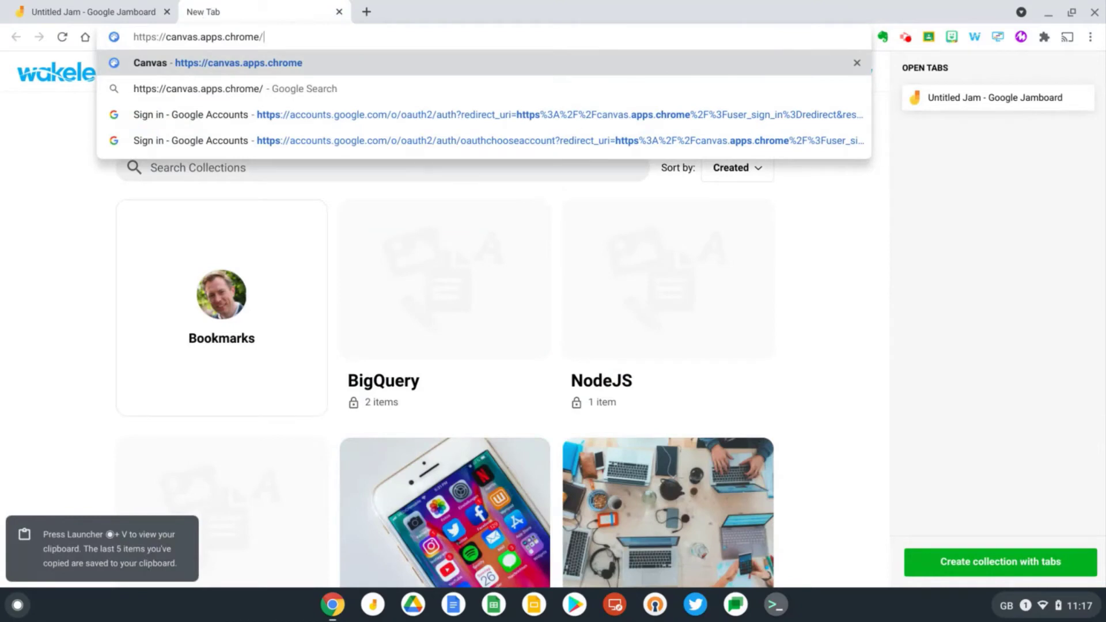
{"action": "key", "text": "Return"}
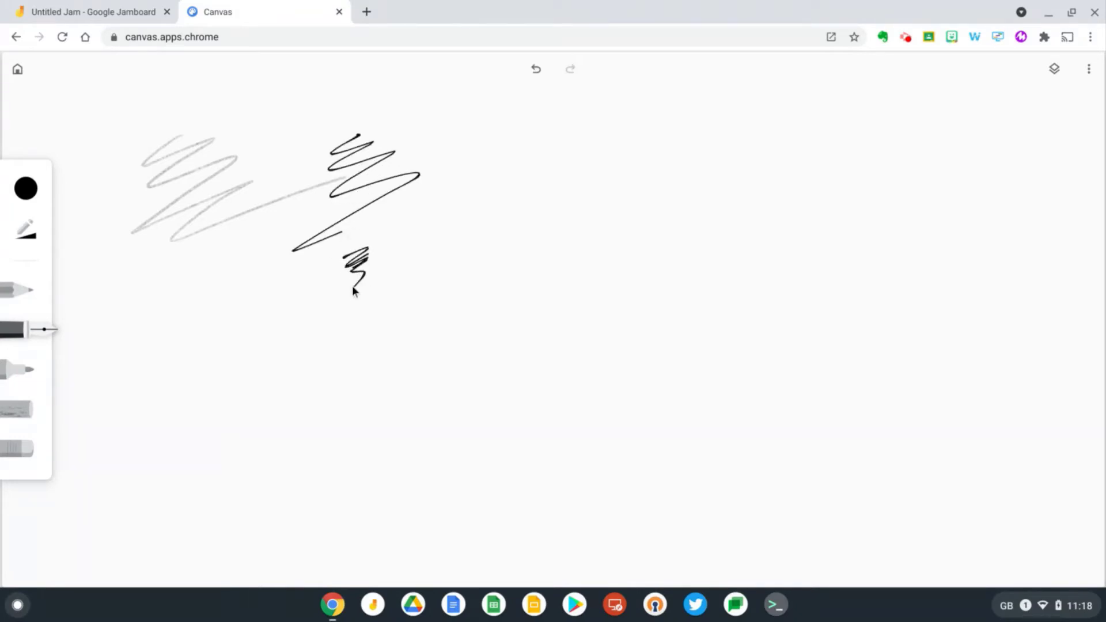
Draw a bold black marker scribble on the right and a fountain-pen zigzag below the earlier scribbles
{"action": "left_click", "coordinate": [5, 377]}
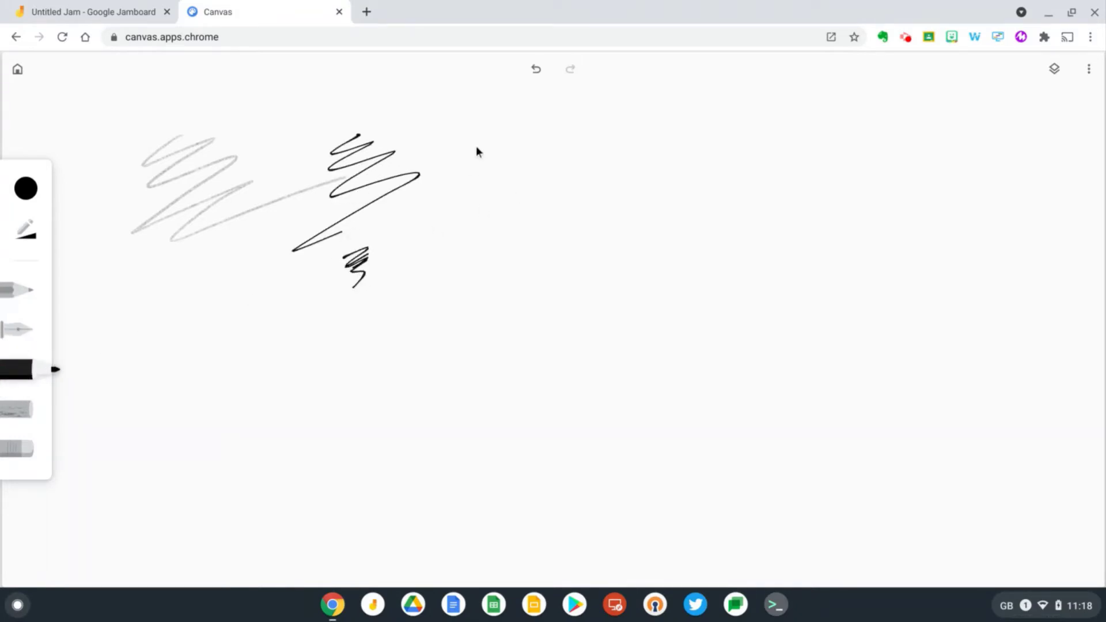
{"action": "mouse_move", "coordinate": [479, 162]}
{"action": "left_mouse_down"}
{"action": "mouse_move", "coordinate": [457, 211]}
{"action": "mouse_move", "coordinate": [489, 233]}
{"action": "left_mouse_up"}
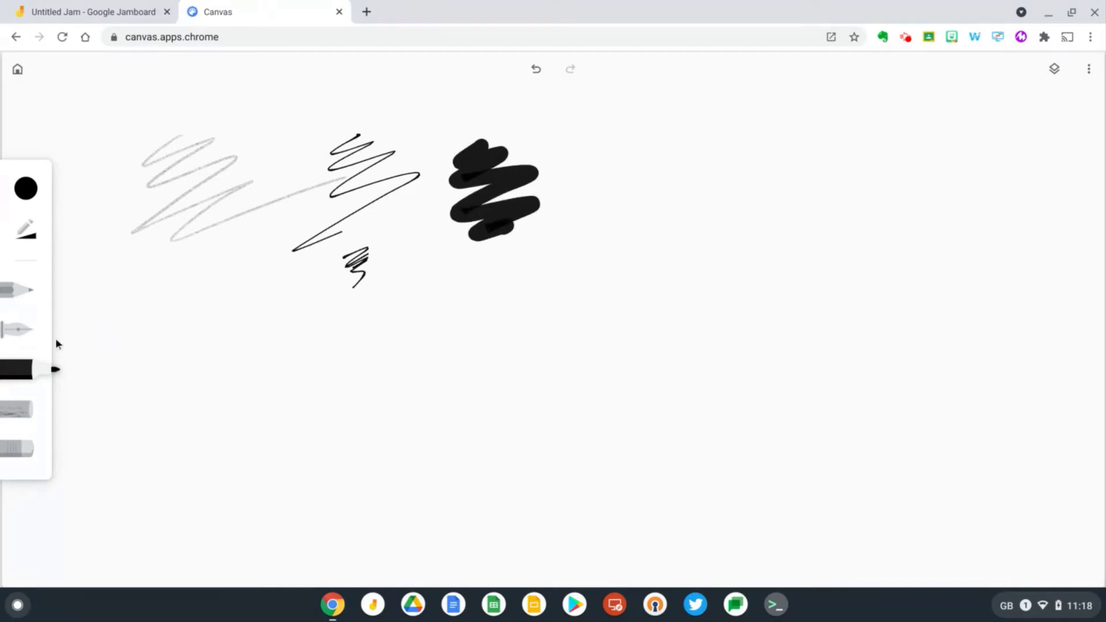
{"action": "left_click", "coordinate": [23, 333]}
{"action": "mouse_move", "coordinate": [221, 298]}
{"action": "left_mouse_down"}
{"action": "mouse_move", "coordinate": [251, 341]}
{"action": "mouse_move", "coordinate": [324, 369]}
{"action": "left_mouse_up"}
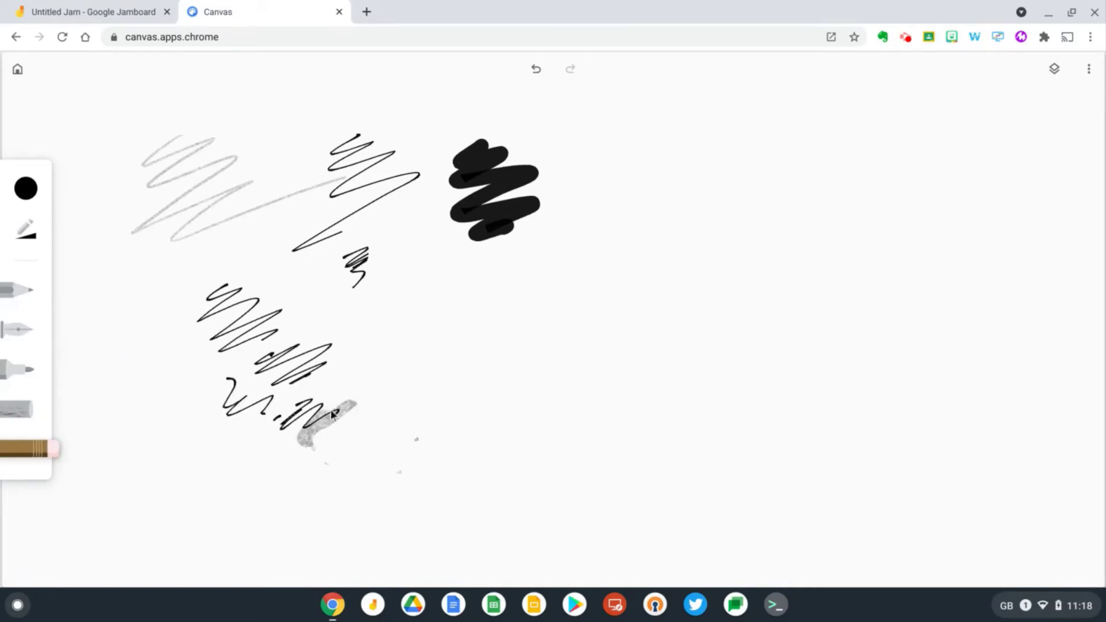
Switch to cyan and draw a light pencil zigzag, then a brighter fountain-pen zigzag beside it
{"action": "left_click", "coordinate": [26, 190]}
{"action": "left_click", "coordinate": [201, 295]}
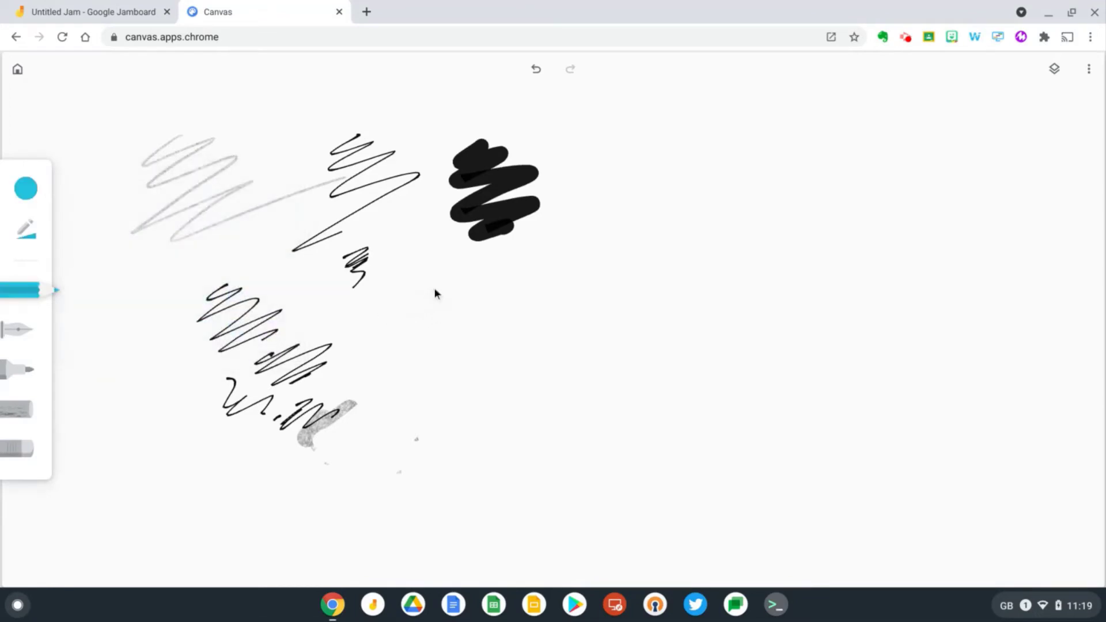
{"action": "mouse_move", "coordinate": [434, 293]}
{"action": "left_mouse_down"}
{"action": "mouse_move", "coordinate": [454, 319]}
{"action": "mouse_move", "coordinate": [436, 368]}
{"action": "mouse_move", "coordinate": [495, 389]}
{"action": "left_mouse_up"}
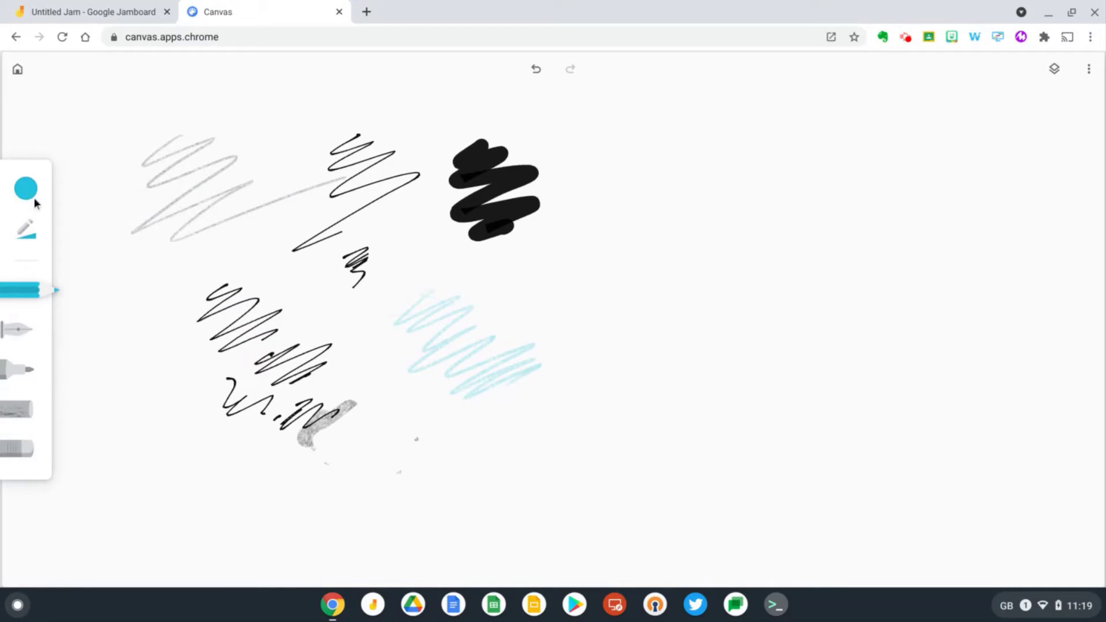
{"action": "left_click", "coordinate": [22, 330]}
{"action": "mouse_move", "coordinate": [562, 255]}
{"action": "left_mouse_down"}
{"action": "mouse_move", "coordinate": [524, 302]}
{"action": "mouse_move", "coordinate": [605, 301]}
{"action": "mouse_move", "coordinate": [541, 353]}
{"action": "mouse_move", "coordinate": [650, 351]}
{"action": "left_mouse_up"}
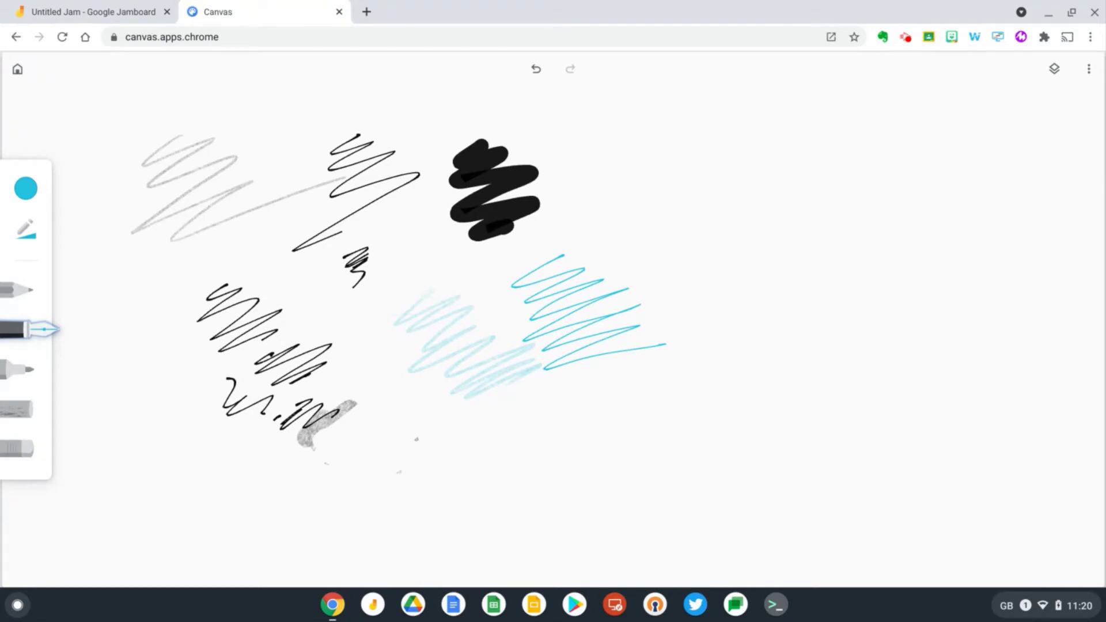
Launch Autodesk SketchBook and pencil a faint scribble near the top-left with a darker one below
{"action": "key", "text": "super"}
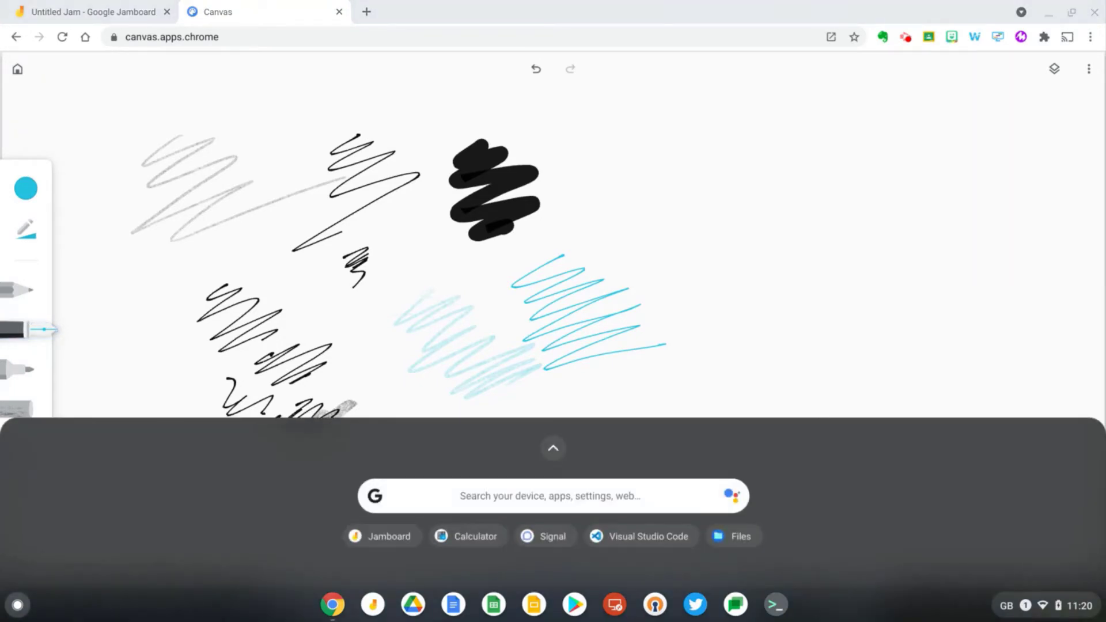
{"action": "type", "text": "au"}
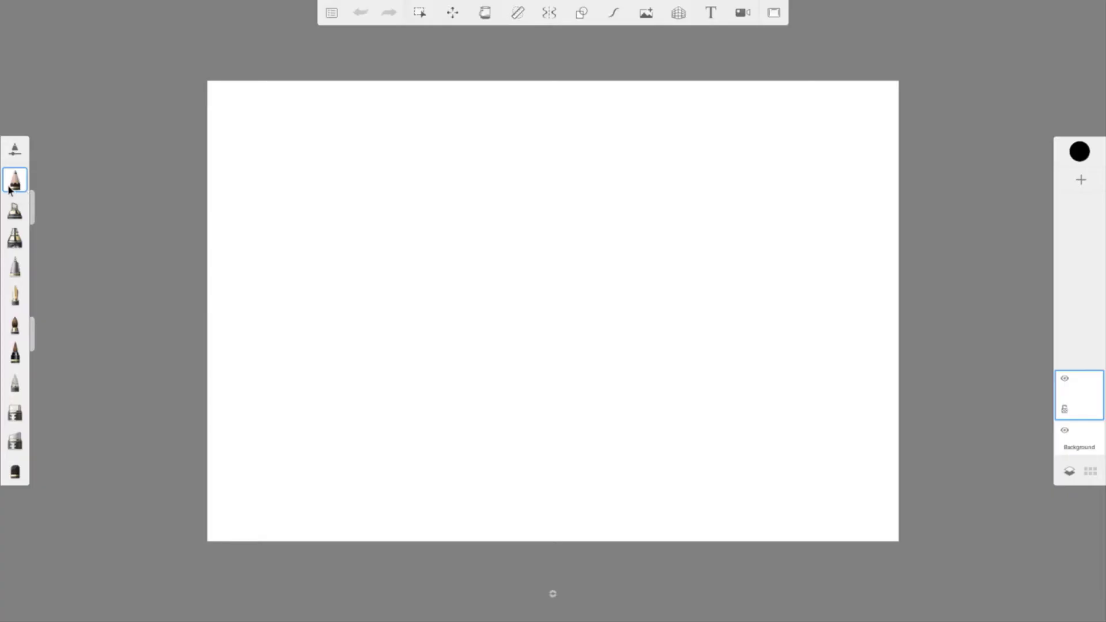
{"action": "left_click", "coordinate": [11, 189]}
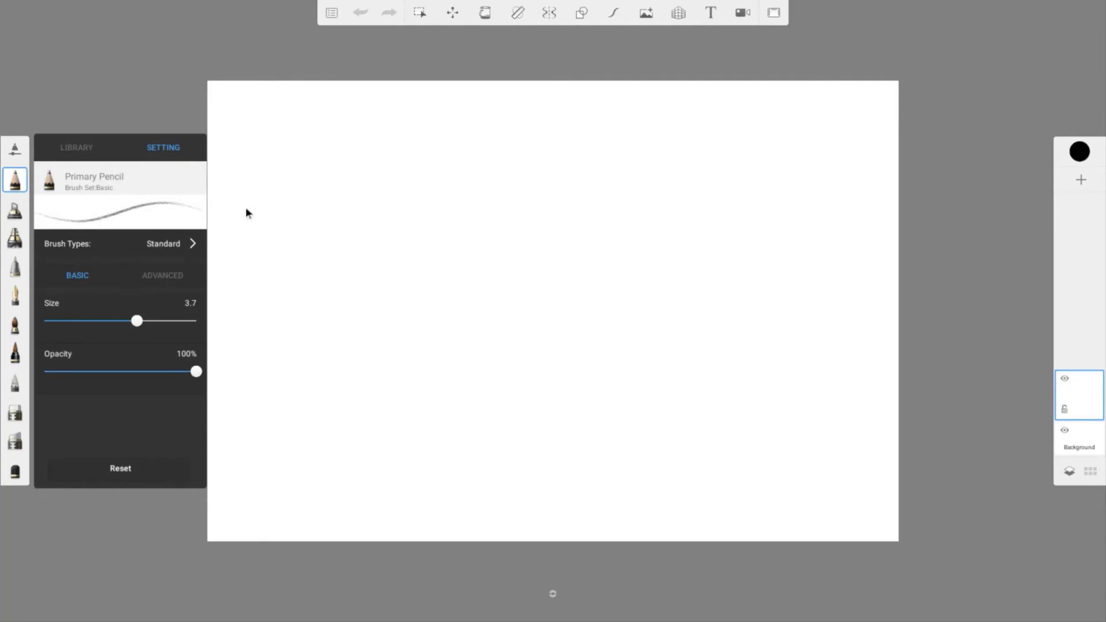
{"action": "mouse_move", "coordinate": [269, 142]}
{"action": "left_mouse_down"}
{"action": "mouse_move", "coordinate": [293, 125]}
{"action": "mouse_move", "coordinate": [323, 141]}
{"action": "mouse_move", "coordinate": [348, 137]}
{"action": "left_mouse_up"}
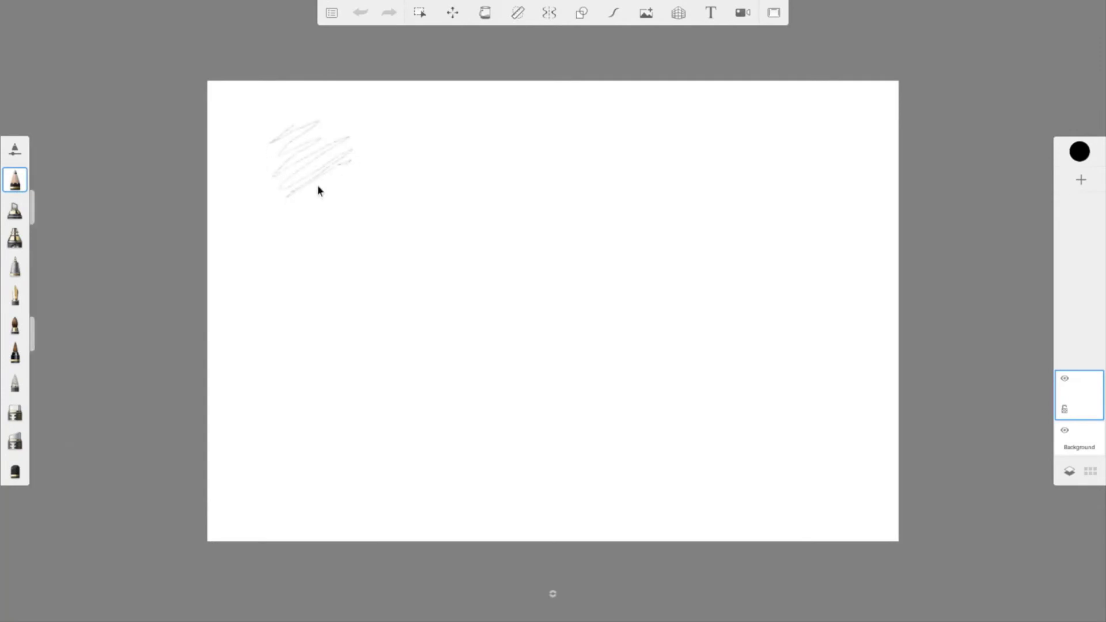
{"action": "mouse_move", "coordinate": [292, 233]}
{"action": "left_mouse_down"}
{"action": "mouse_move", "coordinate": [362, 236]}
{"action": "mouse_move", "coordinate": [309, 305]}
{"action": "mouse_move", "coordinate": [364, 281]}
{"action": "left_mouse_up"}
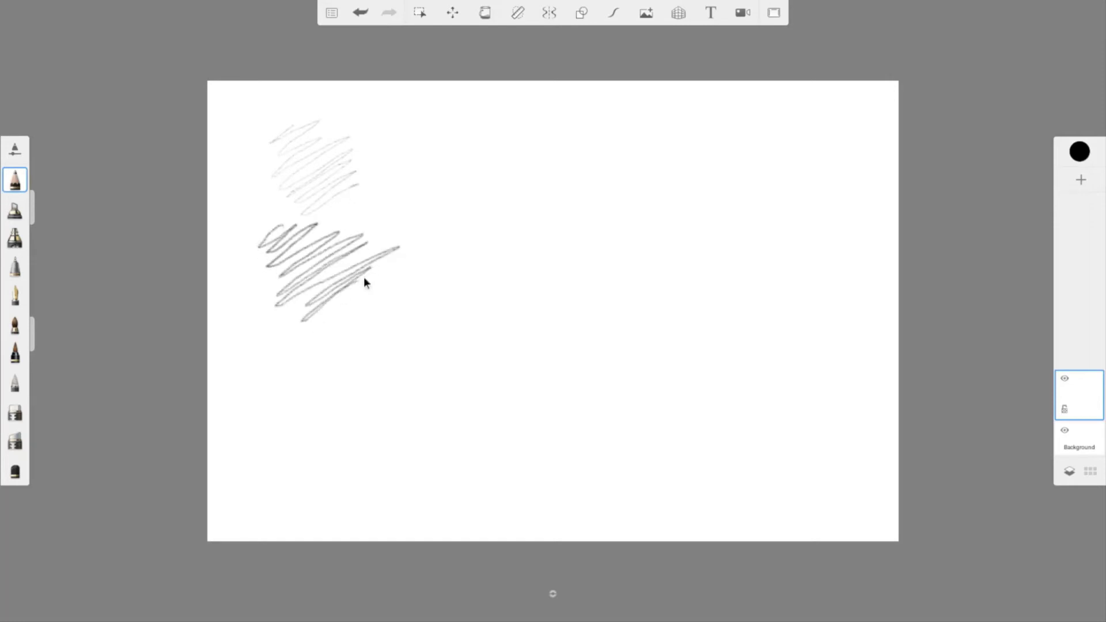
With the technical pen brush, draw a black scribble near the top of the canvas
{"action": "left_click", "coordinate": [15, 266]}
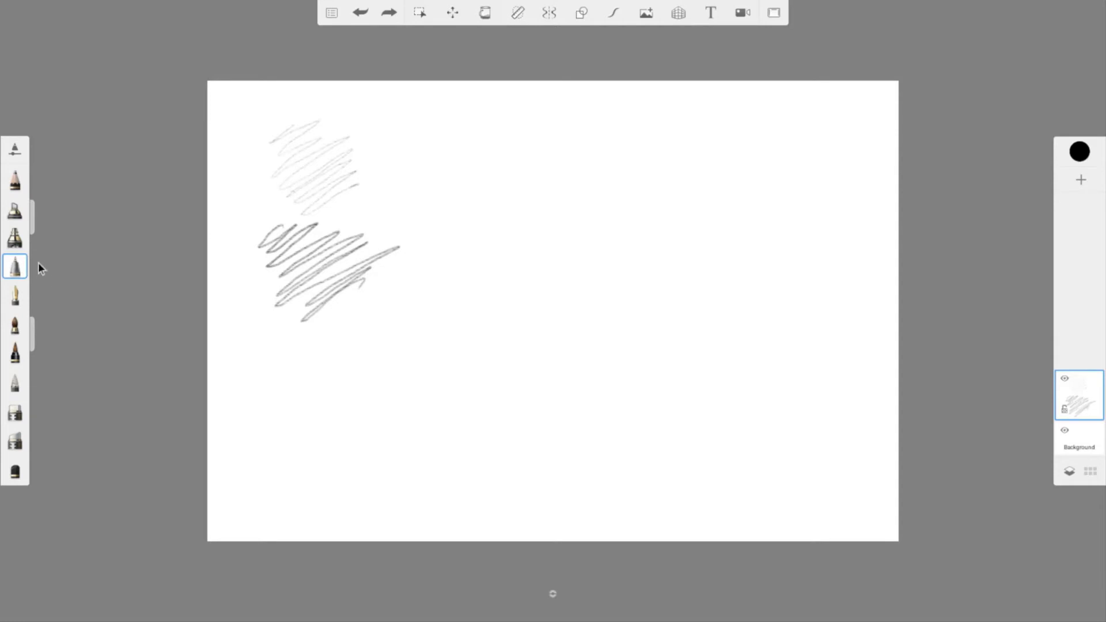
{"action": "left_click", "coordinate": [22, 269]}
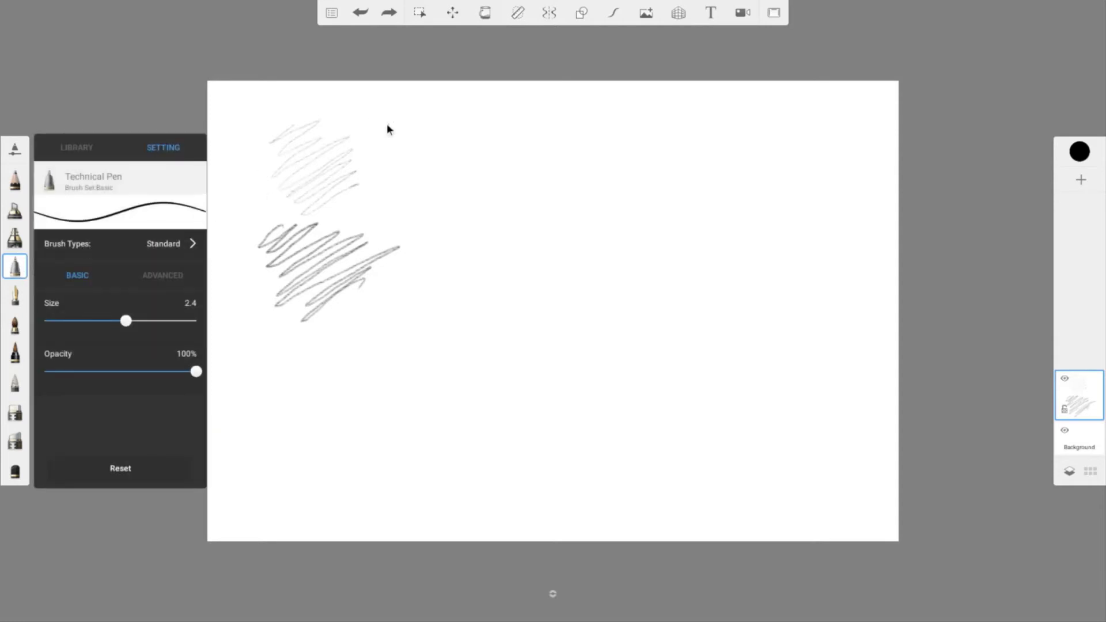
{"action": "left_click_drag", "start_coordinate": [392, 124], "coordinate": [401, 121]}
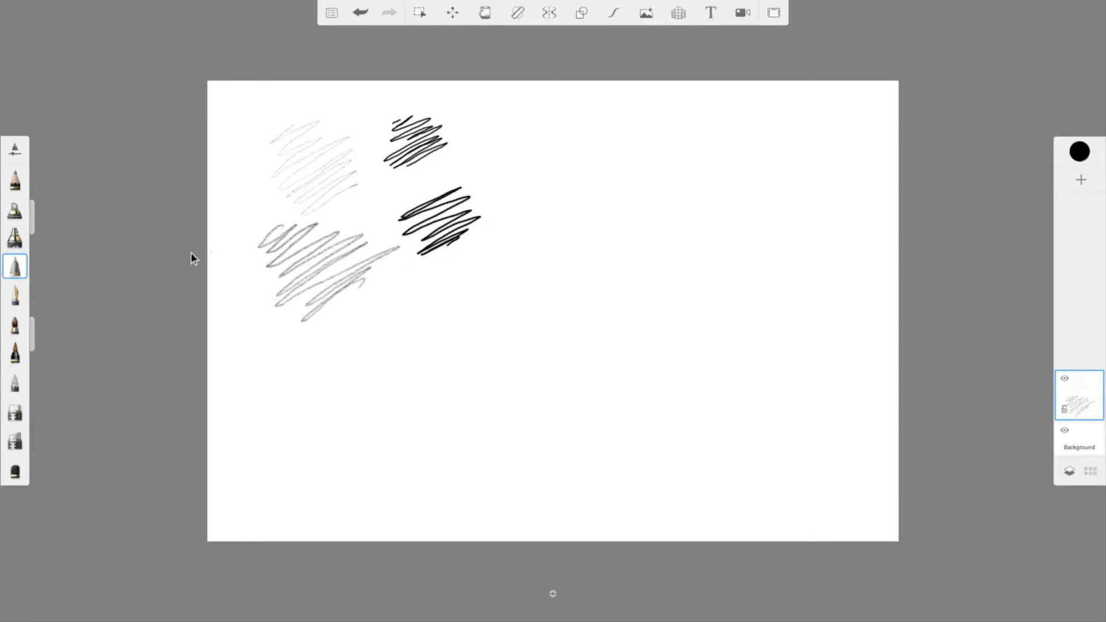
Draw a thick grey fountain-pen scribble to the right, then undo the last stroke
{"action": "left_click", "coordinate": [17, 296]}
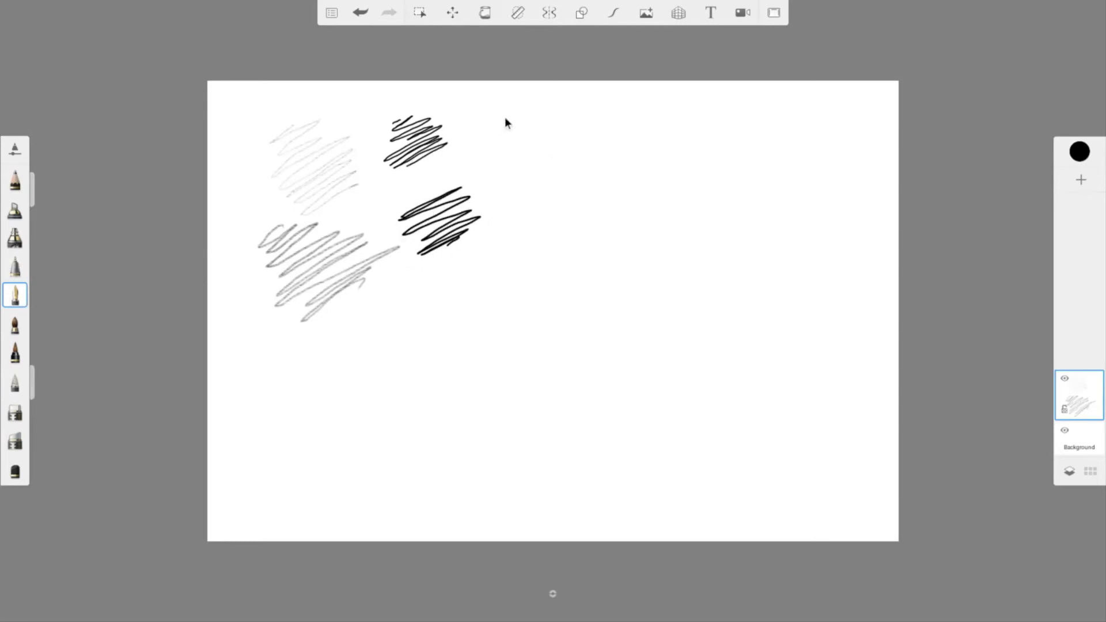
{"action": "mouse_move", "coordinate": [535, 153]}
{"action": "left_mouse_down"}
{"action": "mouse_move", "coordinate": [550, 149]}
{"action": "mouse_move", "coordinate": [530, 196]}
{"action": "mouse_move", "coordinate": [556, 214]}
{"action": "left_mouse_up"}
{"action": "key", "text": "ctrl+z"}
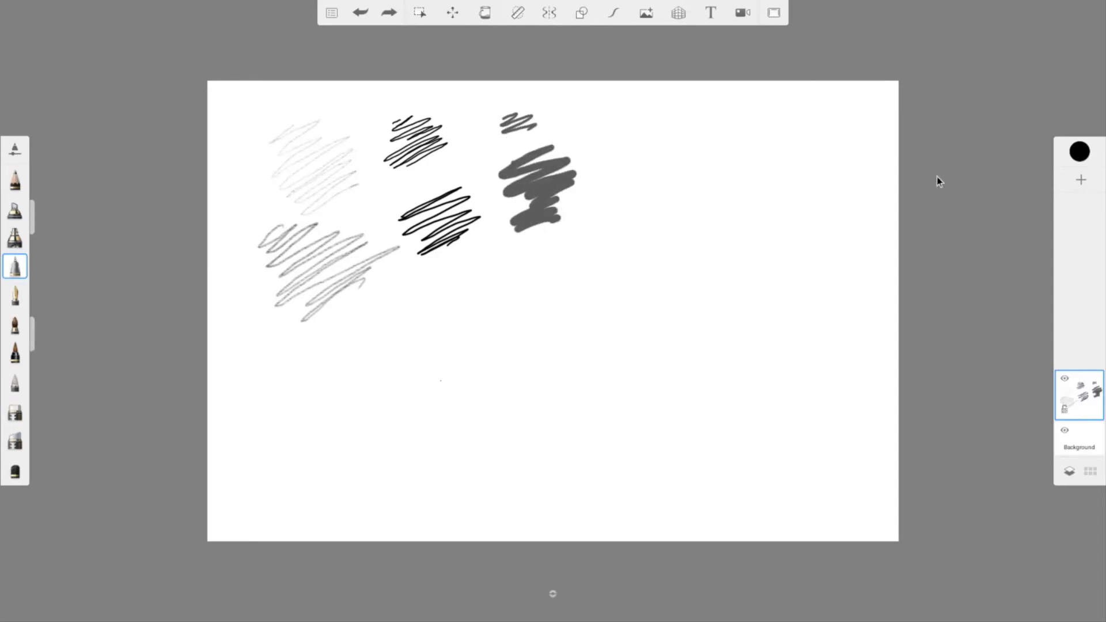
Launch Squid by searching 'squid' in the app launcher
{"action": "key", "text": "super"}
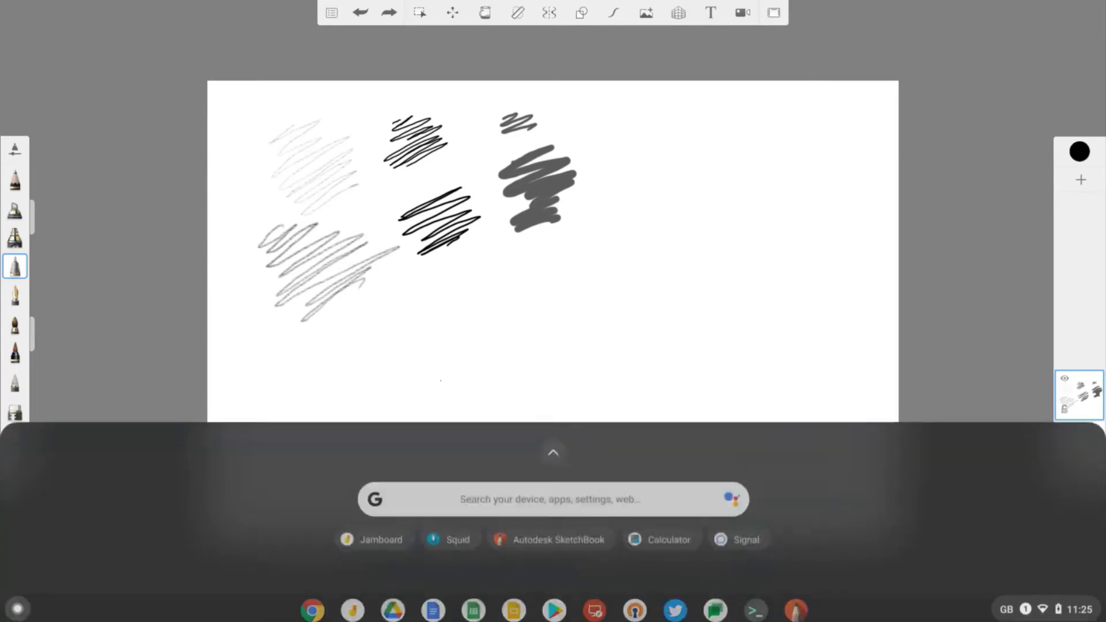
{"action": "type", "text": "squid"}
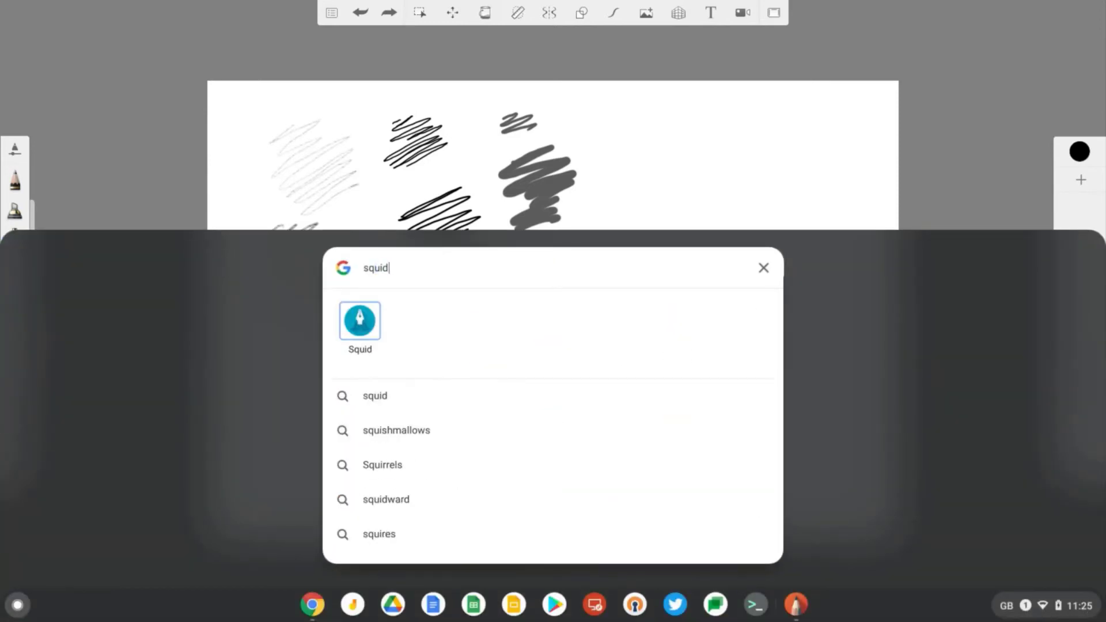
{"action": "key", "text": "Return"}
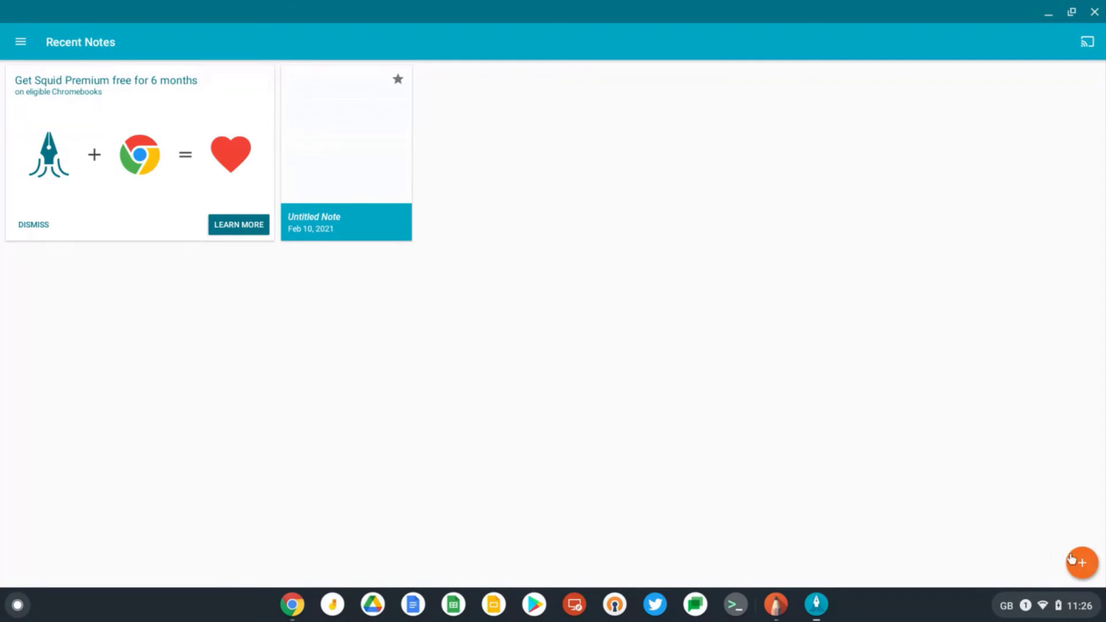
Create a new note using the College ruled page template
{"action": "left_click", "coordinate": [1071, 558]}
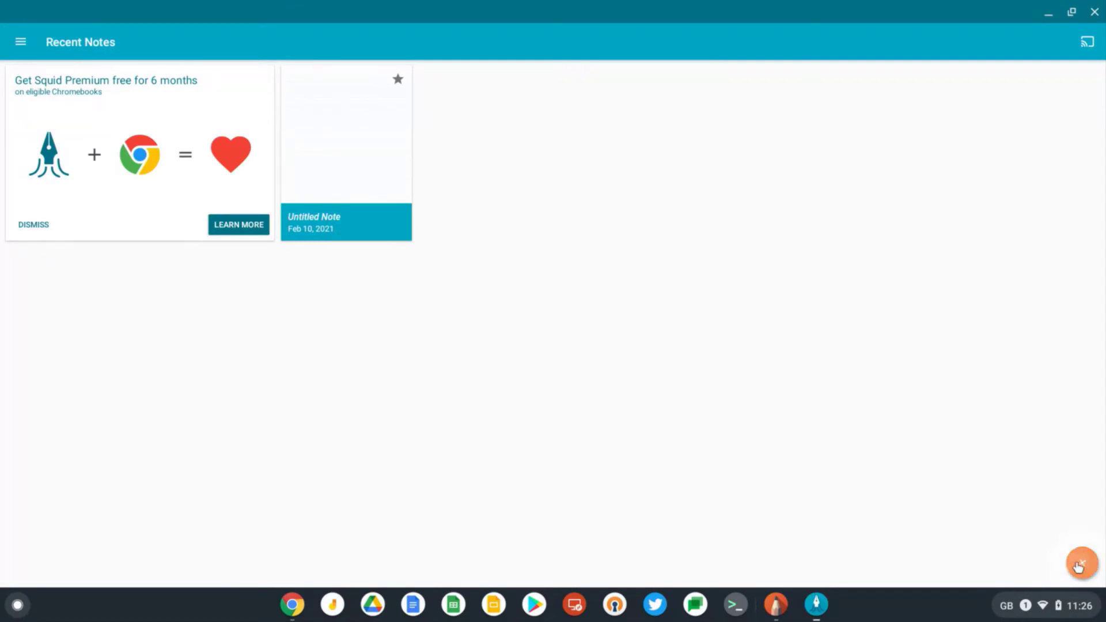
{"action": "left_click", "coordinate": [1072, 485]}
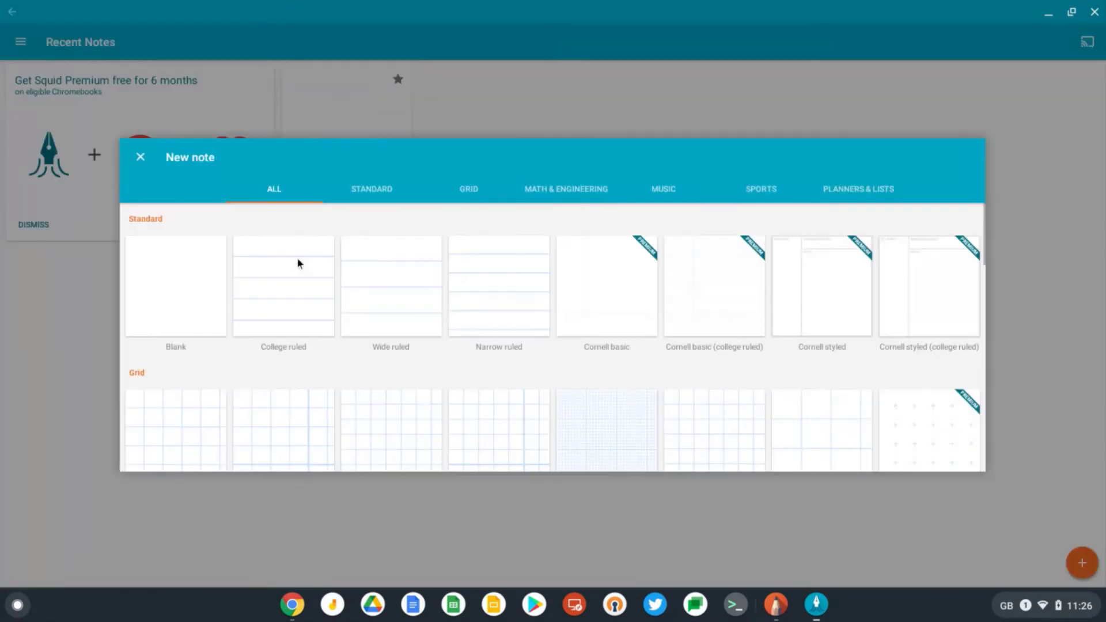
{"action": "left_click", "coordinate": [291, 276]}
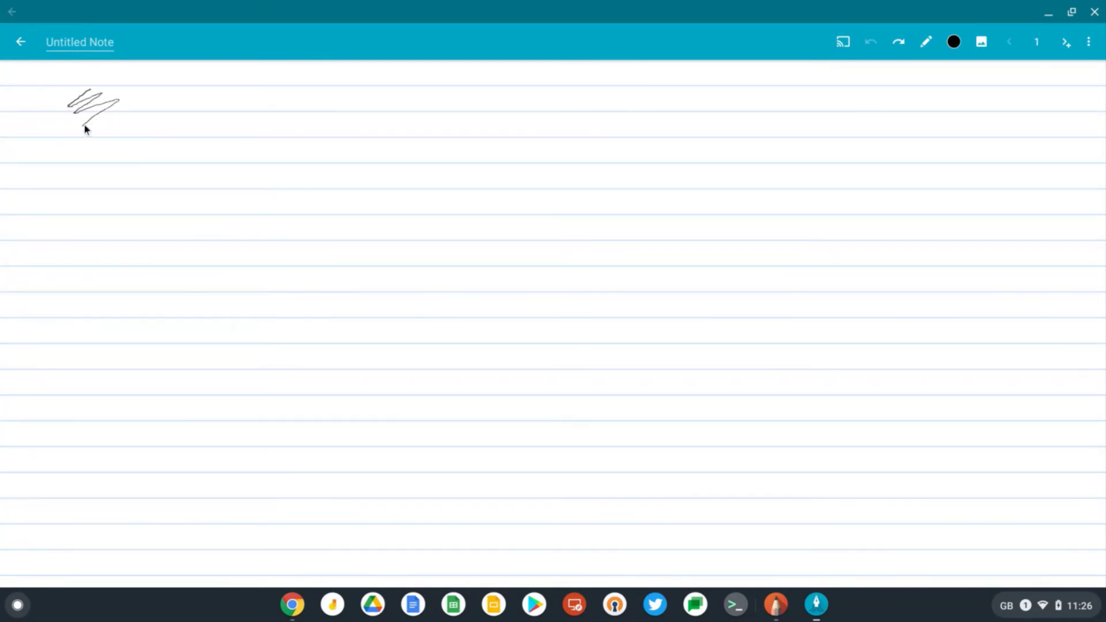
Handwrite a person's full name on the first ruled line of the Squid note
{"action": "mouse_move", "coordinate": [85, 128]}
{"action": "left_mouse_down"}
{"action": "mouse_move", "coordinate": [123, 116]}
{"action": "mouse_move", "coordinate": [101, 134]}
{"action": "left_mouse_up"}
{"action": "left_click_drag", "start_coordinate": [165, 87], "coordinate": [228, 115]}
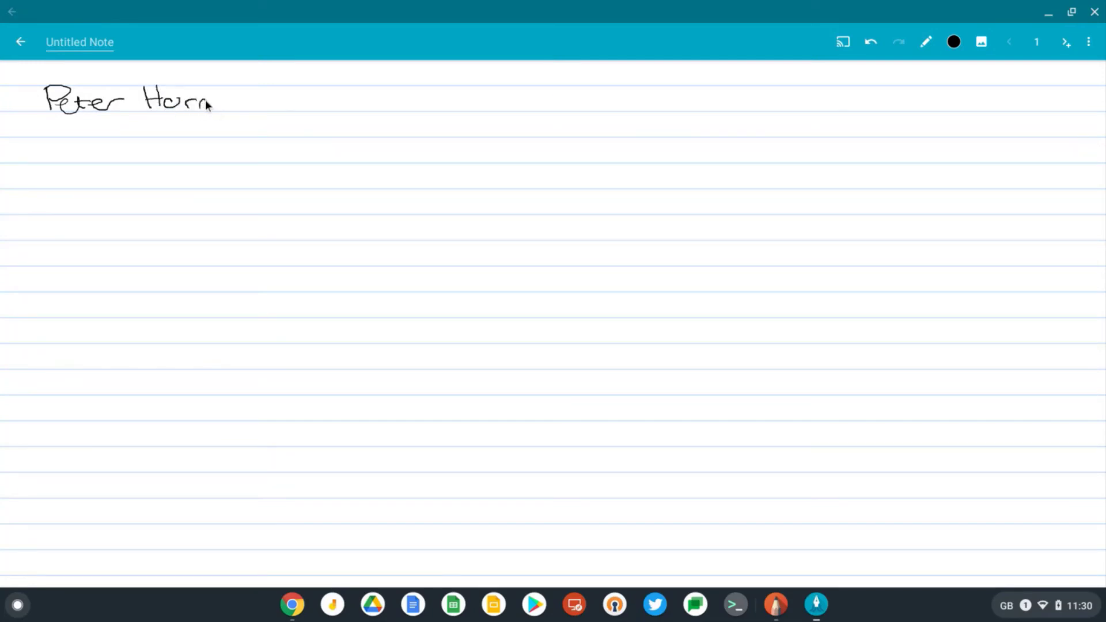
{"action": "left_click_drag", "start_coordinate": [223, 104], "coordinate": [251, 96]}
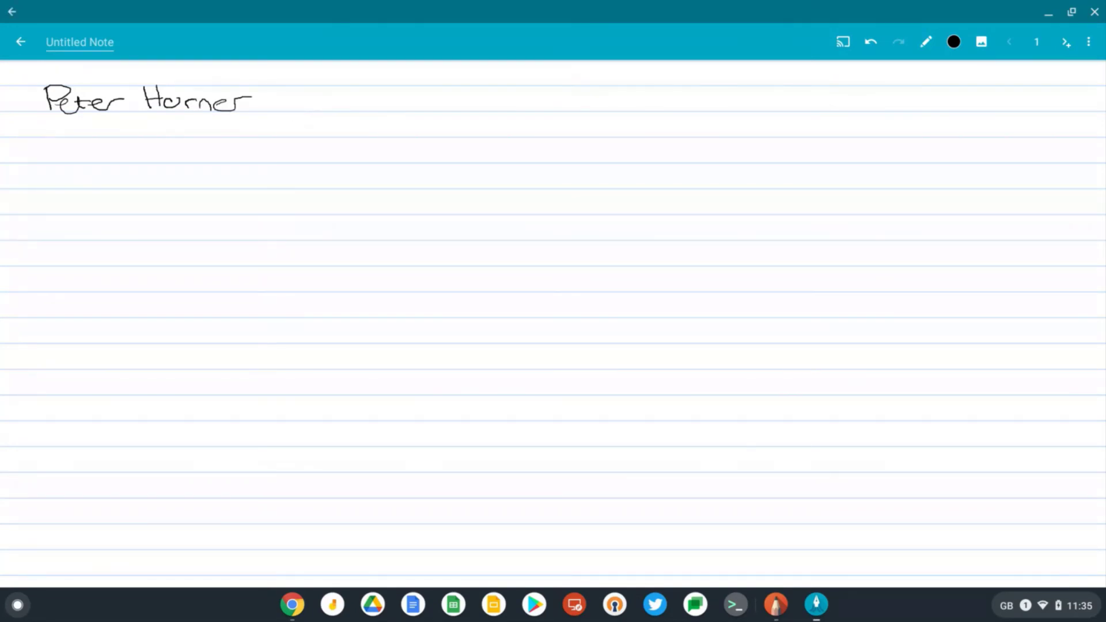
{"action": "key", "text": "F5"}
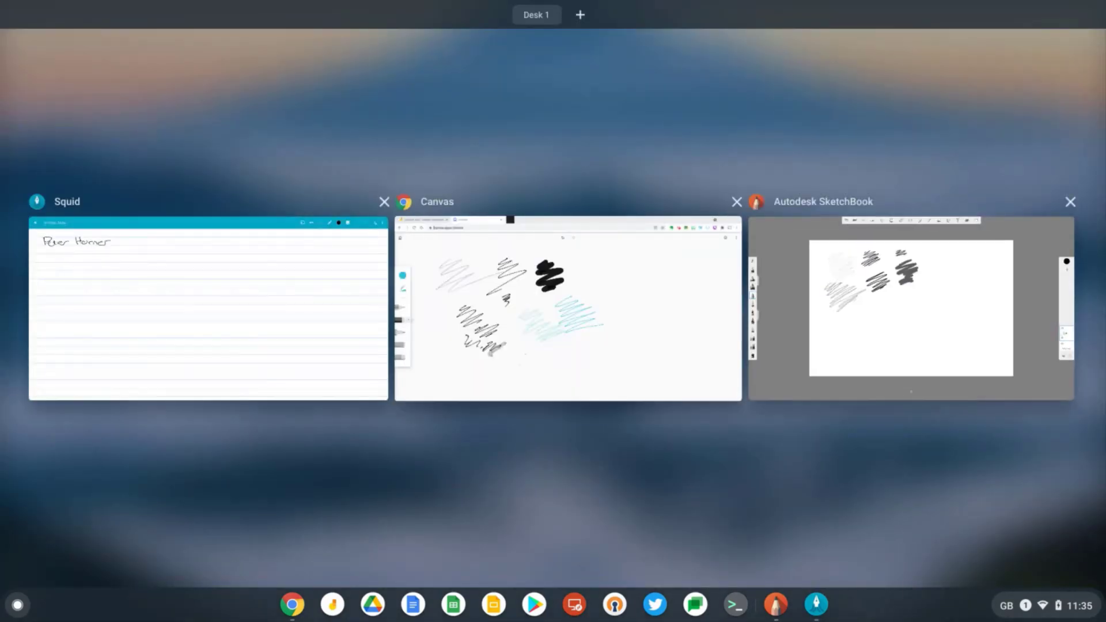